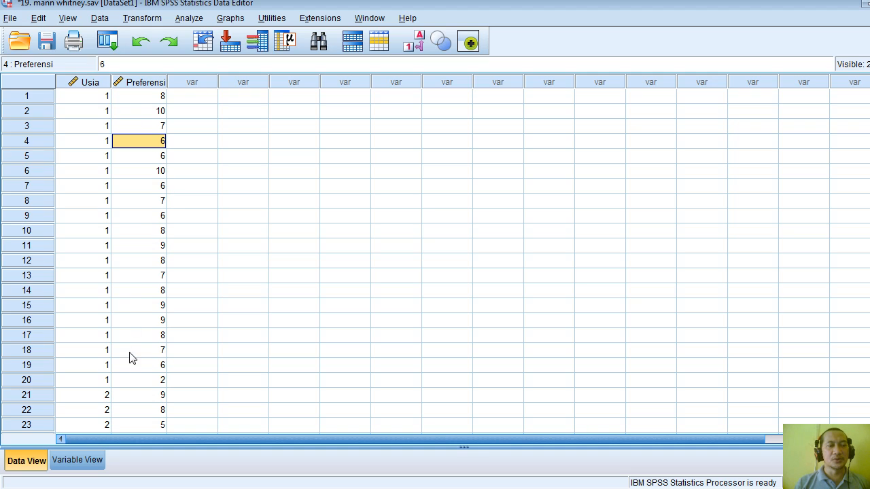
Examine the Preferensi values across the cases of both Usia groups in the data set.
{"action": "left_click", "coordinate": [148, 394]}
{"action": "key", "text": "Down"}
{"action": "key", "text": "Down"}
{"action": "key", "text": "Down"}
{"action": "key", "text": "Down"}
{"action": "key", "text": "Down"}
{"action": "key", "text": "Down"}
{"action": "key", "text": "Down"}
{"action": "key", "text": "Down"}
{"action": "key", "text": "Down"}
{"action": "key", "text": "Down"}
{"action": "key", "text": "Down"}
{"action": "key", "text": "Down"}
{"action": "key", "text": "Down"}
{"action": "key", "text": "Down"}
{"action": "key", "text": "Down"}
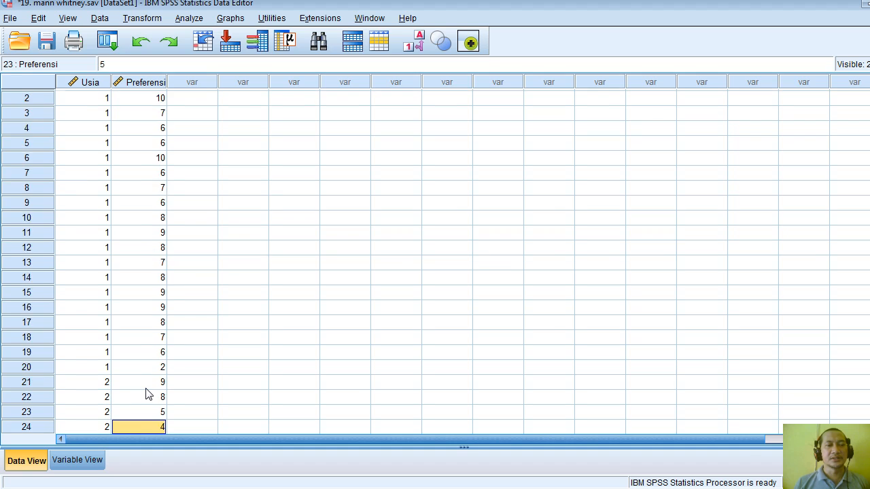
{"action": "key", "text": "Up"}
{"action": "key", "text": "Up"}
{"action": "key", "text": "Up"}
{"action": "key", "text": "Up"}
{"action": "key", "text": "Up"}
{"action": "key", "text": "Up"}
{"action": "key", "text": "Up"}
{"action": "key", "text": "Up"}
{"action": "key", "text": "Up"}
{"action": "key", "text": "Up"}
{"action": "key", "text": "Up"}
{"action": "key", "text": "Up"}
{"action": "key", "text": "Up"}
{"action": "key", "text": "Up"}
{"action": "key", "text": "Up"}
{"action": "key", "text": "Up"}
{"action": "key", "text": "Up"}
{"action": "key", "text": "Up"}
{"action": "key", "text": "Up"}
{"action": "key", "text": "Up"}
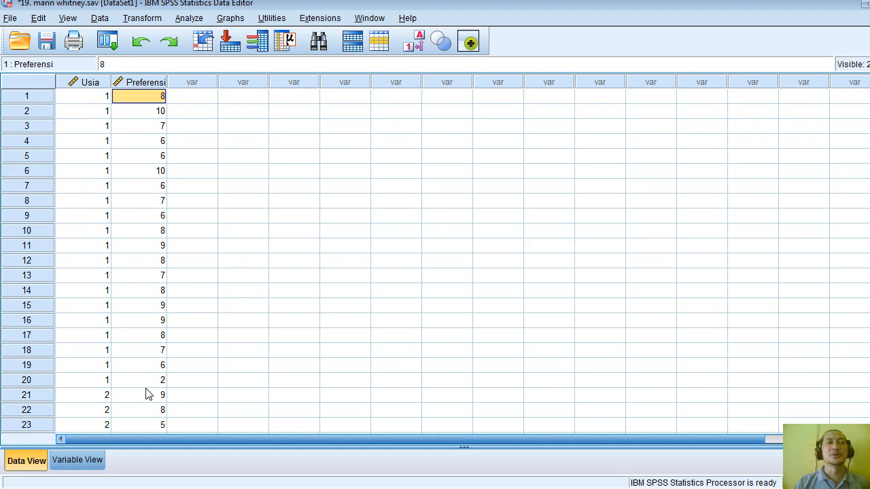
Set up an Explore analysis with Preferensi as the dependent variable and Usia as the factor.
{"action": "left_click", "coordinate": [195, 18]}
{"action": "mouse_move", "coordinate": [266, 74]}
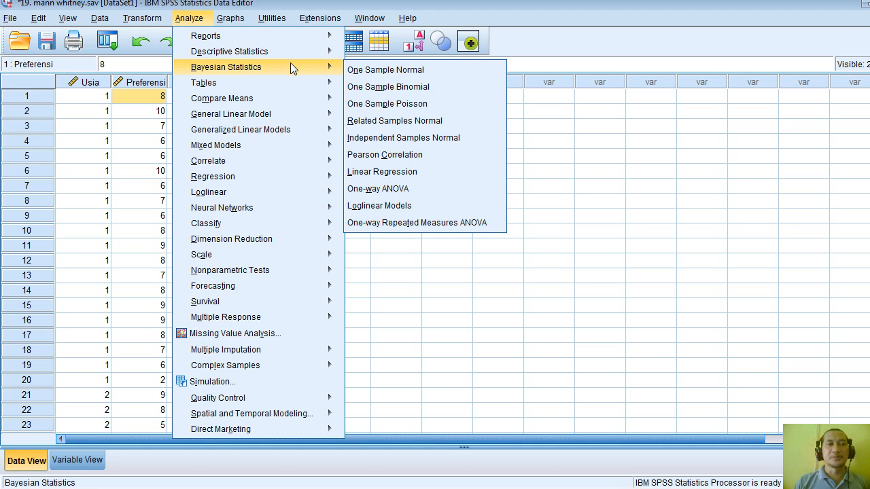
{"action": "mouse_move", "coordinate": [301, 54]}
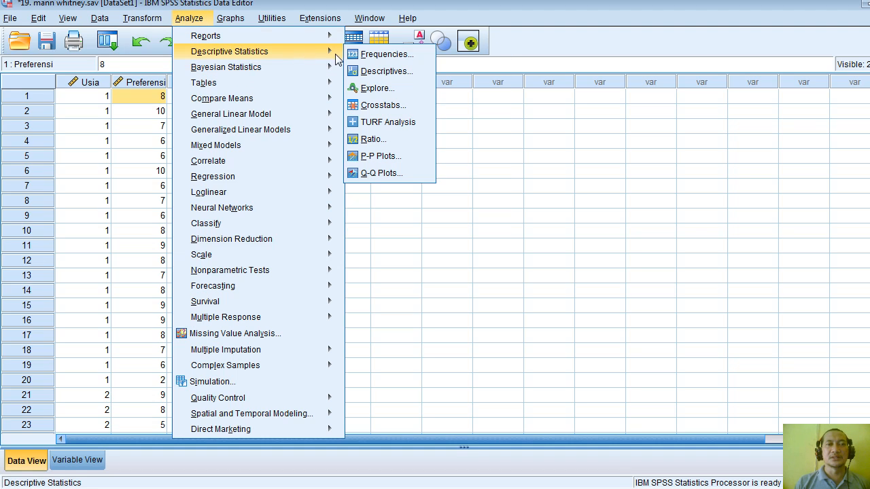
{"action": "left_click", "coordinate": [379, 90]}
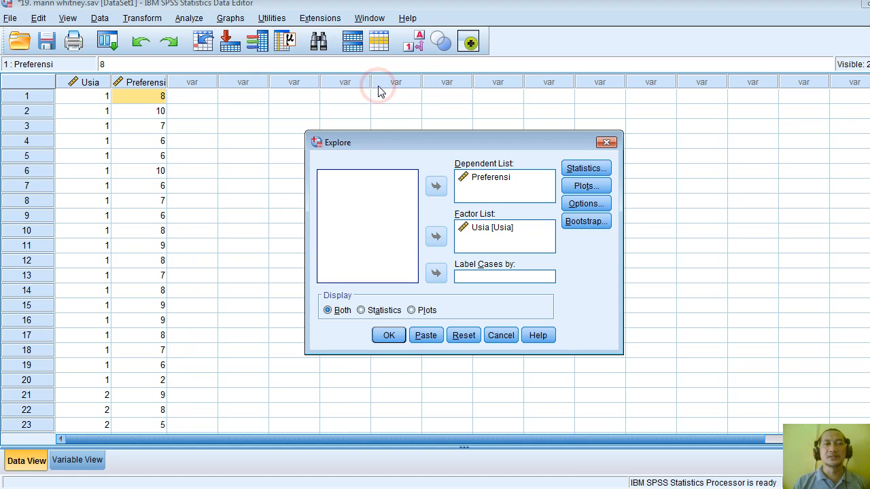
{"action": "left_click", "coordinate": [479, 179]}
{"action": "left_click", "coordinate": [436, 185]}
{"action": "left_click", "coordinate": [436, 186]}
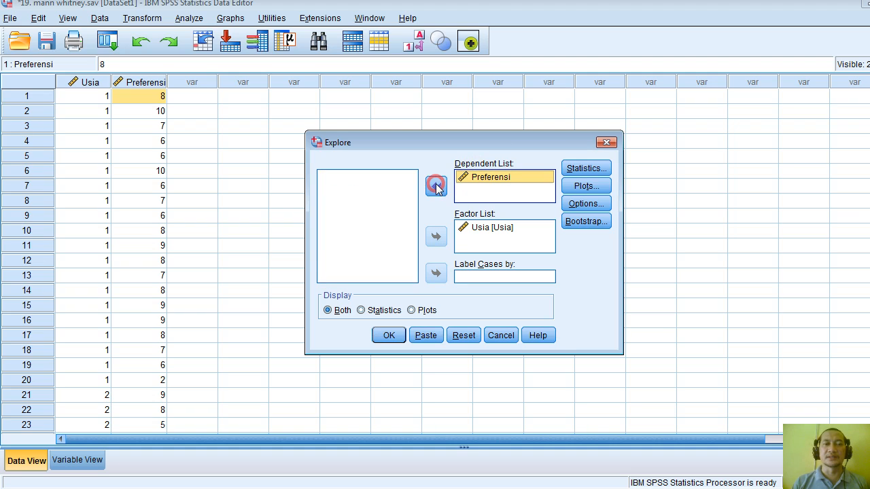
{"action": "left_click", "coordinate": [477, 231]}
{"action": "left_click", "coordinate": [436, 238]}
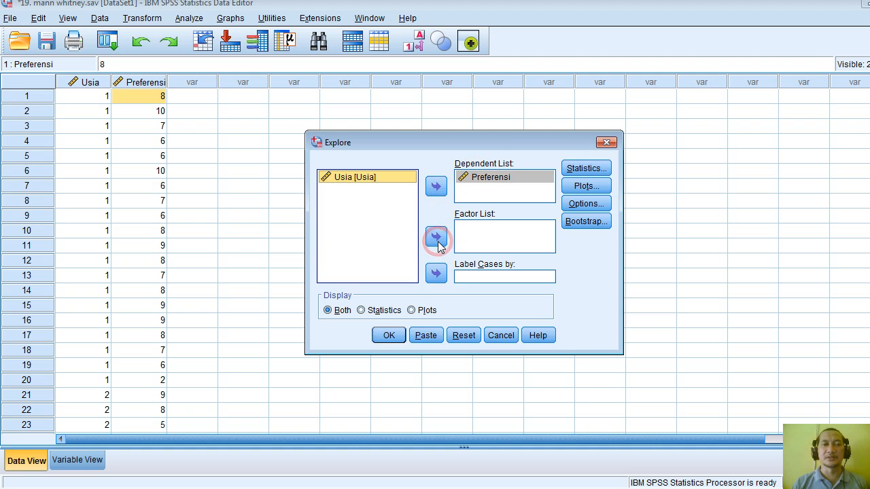
{"action": "left_click", "coordinate": [435, 238]}
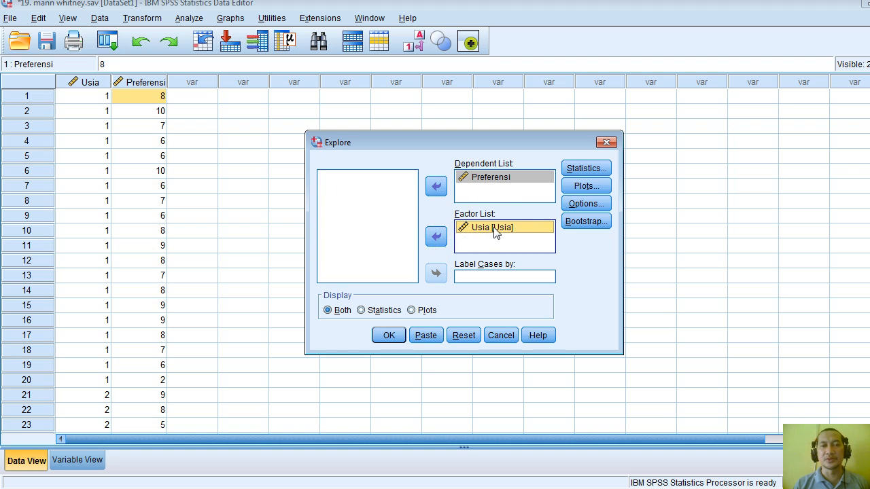
Include normality plots with tests in the Explore analysis and run it.
{"action": "left_click", "coordinate": [586, 186]}
{"action": "left_click", "coordinate": [422, 232]}
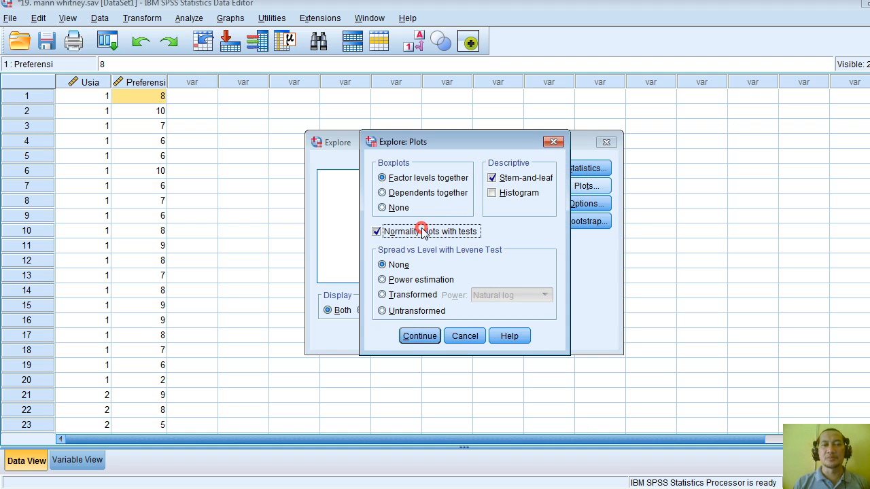
{"action": "left_click", "coordinate": [431, 335]}
{"action": "left_click", "coordinate": [389, 335]}
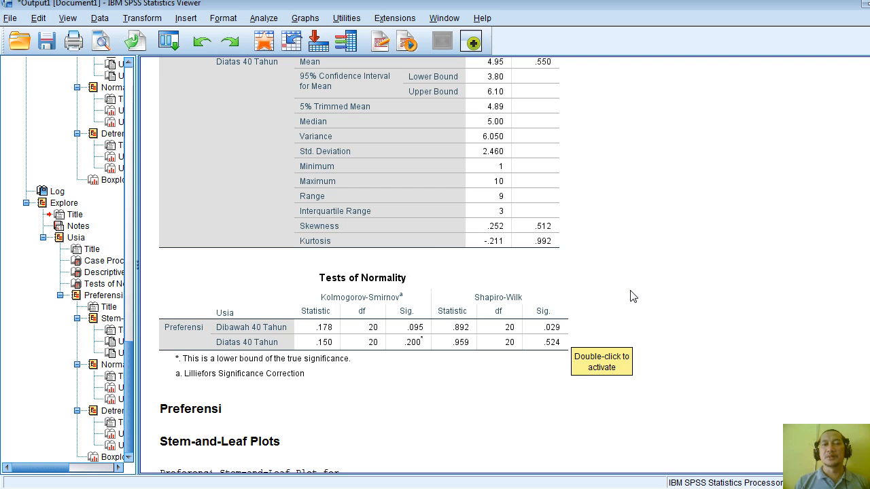
Return to the data set and start a legacy nonparametric test for two independent samples with Preferensi as the test variable.
{"action": "left_click", "coordinate": [685, 297]}
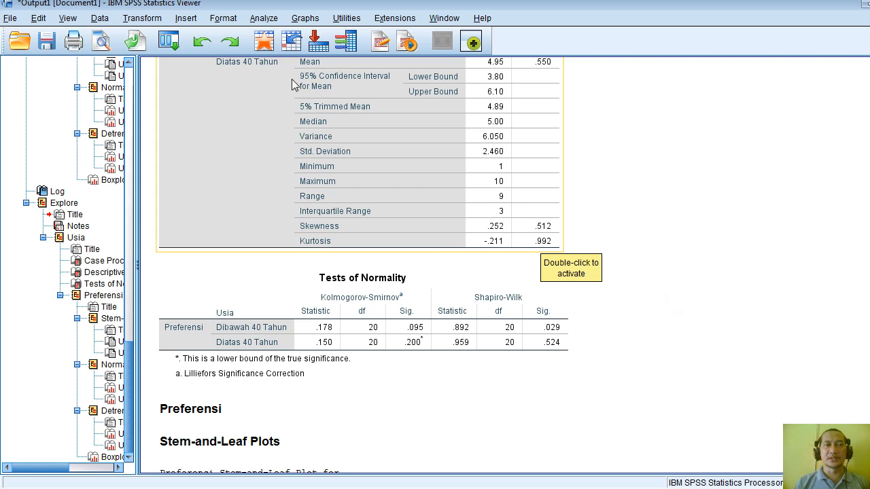
{"action": "left_click", "coordinate": [263, 43]}
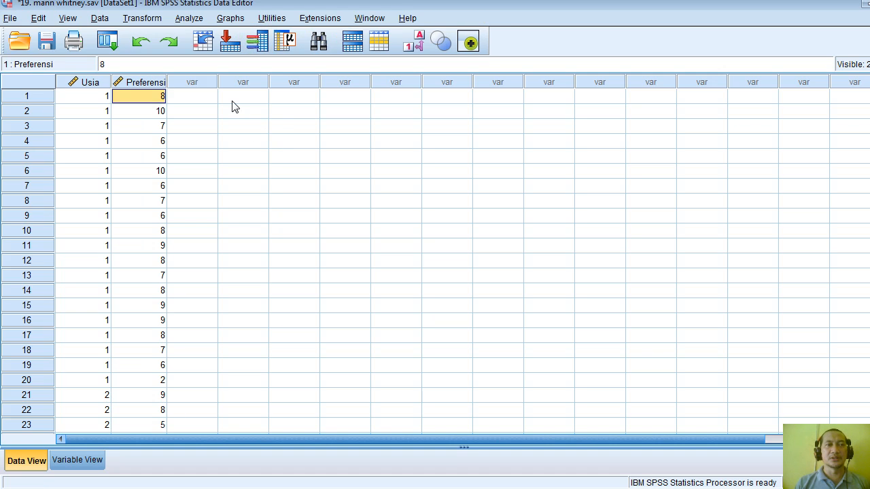
{"action": "left_click", "coordinate": [189, 19]}
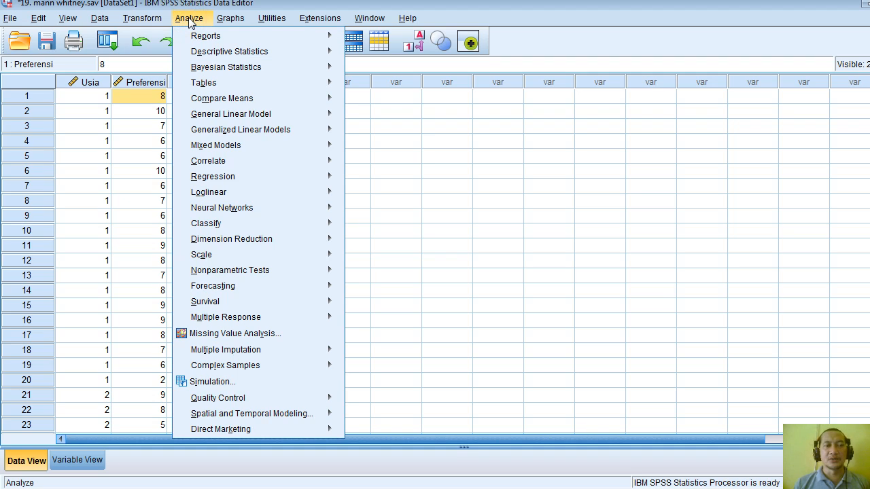
{"action": "left_click", "coordinate": [197, 20]}
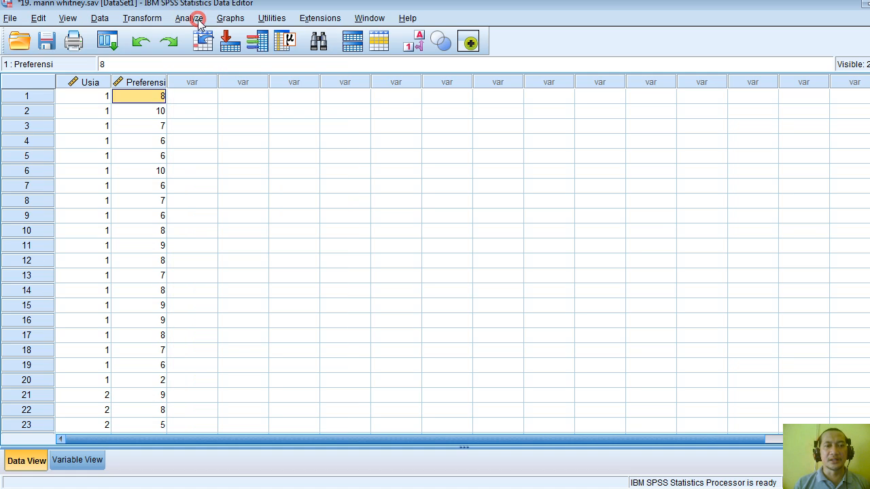
{"action": "left_click", "coordinate": [191, 19]}
{"action": "mouse_move", "coordinate": [270, 201]}
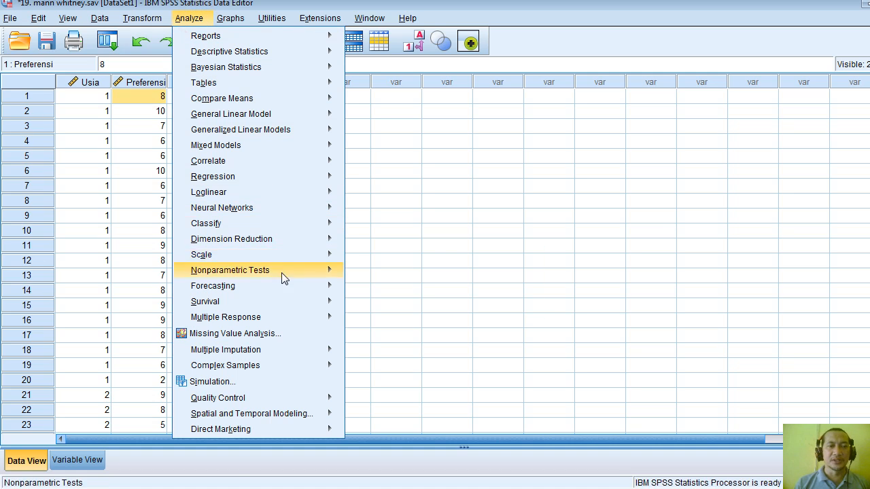
{"action": "mouse_move", "coordinate": [282, 273]}
{"action": "mouse_move", "coordinate": [417, 329]}
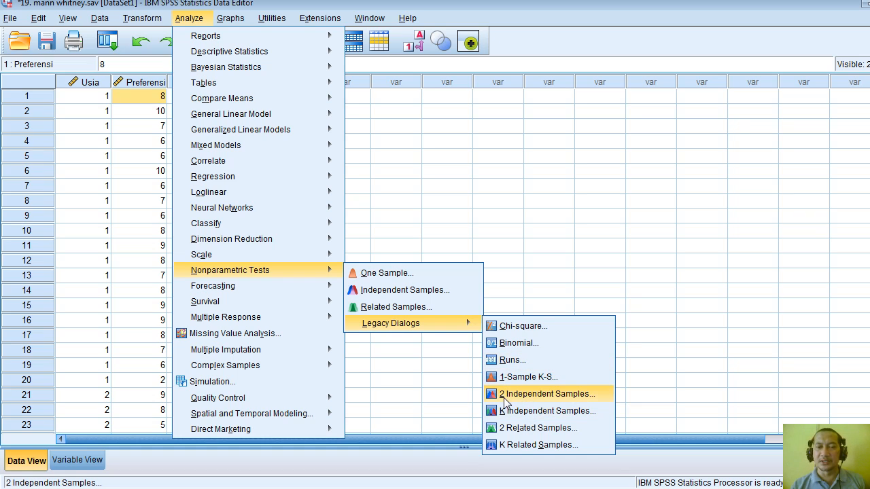
{"action": "left_click", "coordinate": [552, 403]}
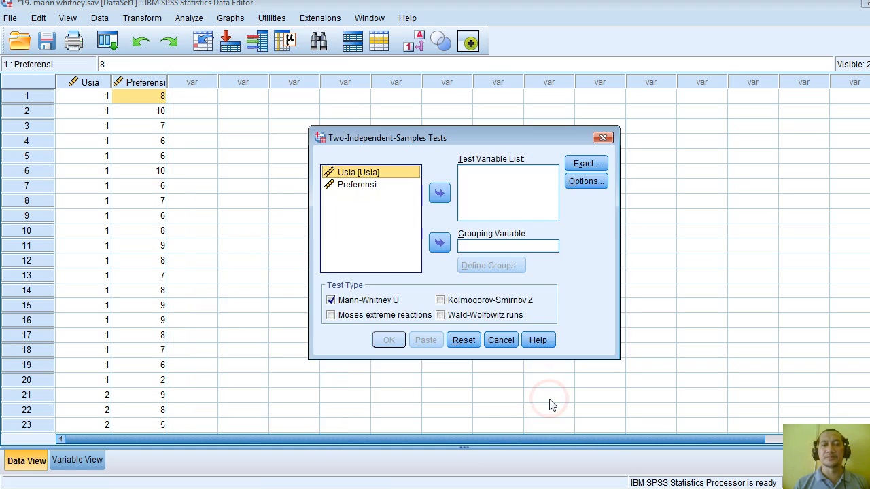
{"action": "left_click", "coordinate": [360, 186]}
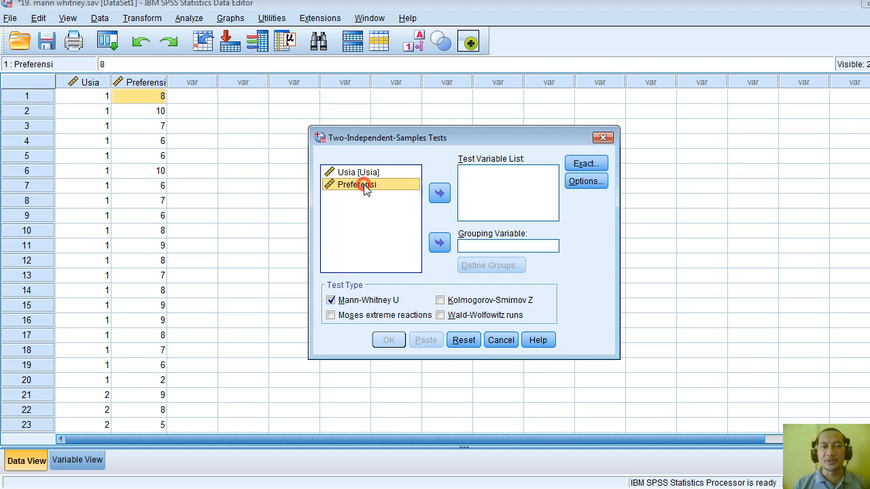
{"action": "left_click", "coordinate": [439, 195]}
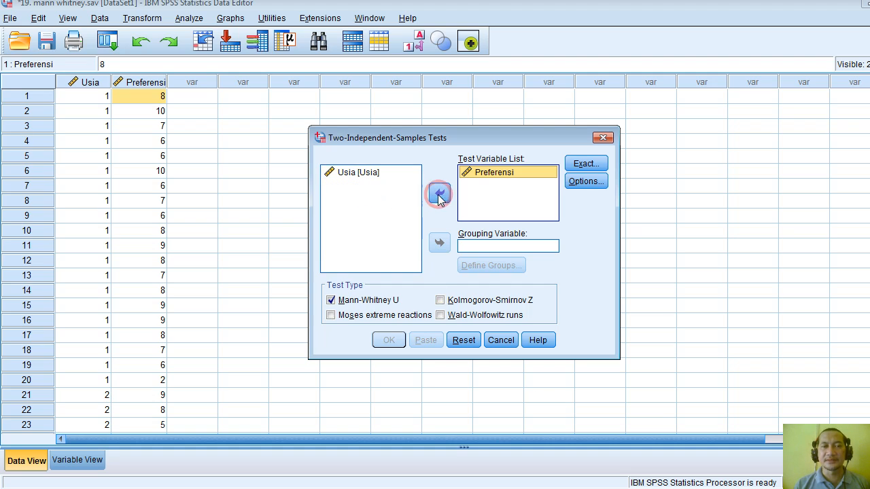
Use Usia as the grouping variable and define its groups as 1 and 2.
{"action": "left_click", "coordinate": [360, 174]}
{"action": "left_click", "coordinate": [440, 246]}
{"action": "left_click", "coordinate": [476, 266]}
{"action": "type", "text": "1 "}
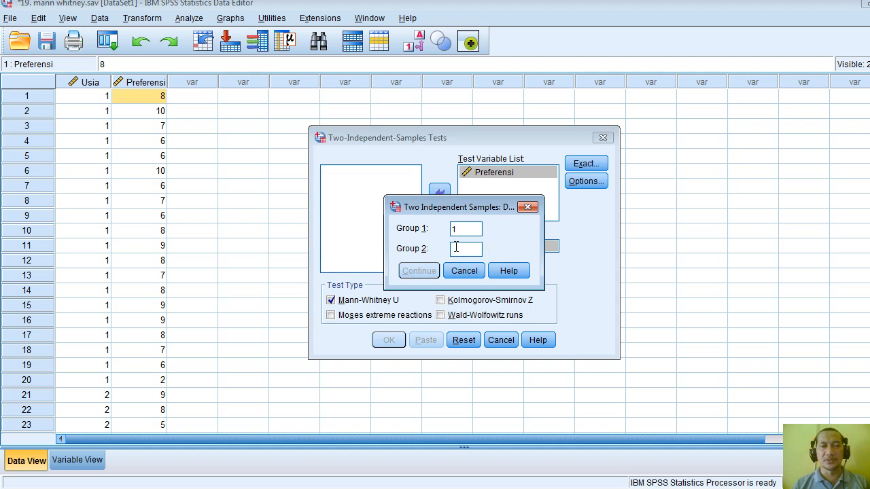
{"action": "type", "text": "2"}
{"action": "left_click", "coordinate": [416, 271]}
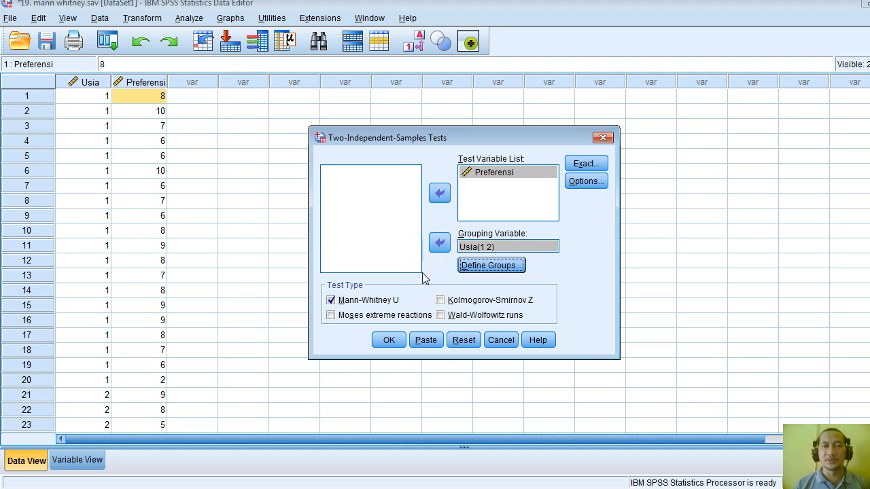
Include descriptive statistics and quartiles in the test options, and run the Mann-Whitney U test.
{"action": "left_click", "coordinate": [581, 180]}
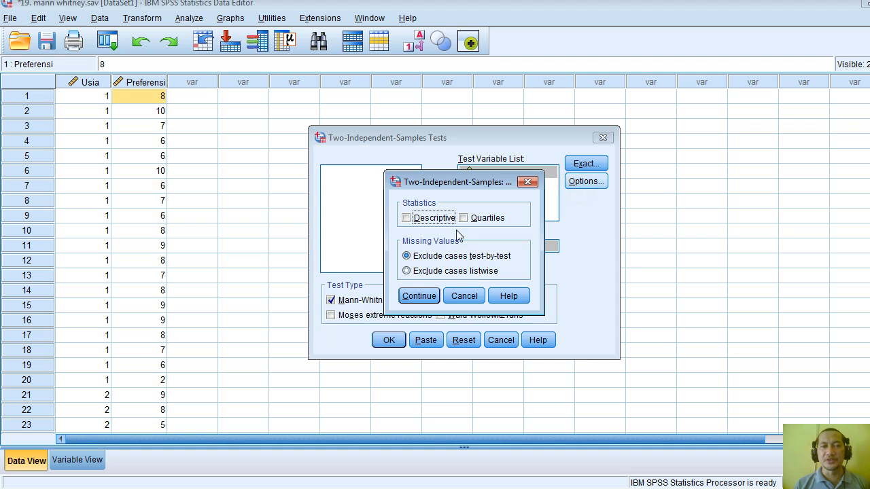
{"action": "left_click", "coordinate": [431, 222]}
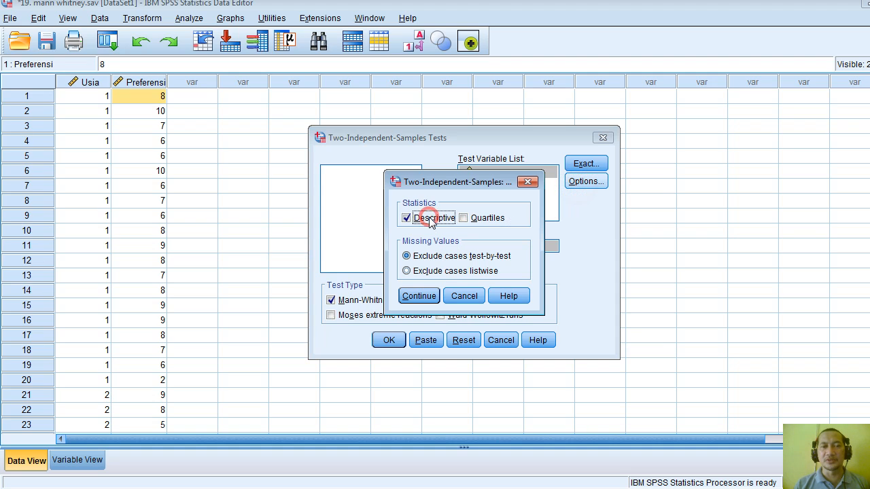
{"action": "left_click", "coordinate": [478, 222]}
{"action": "left_click", "coordinate": [425, 296]}
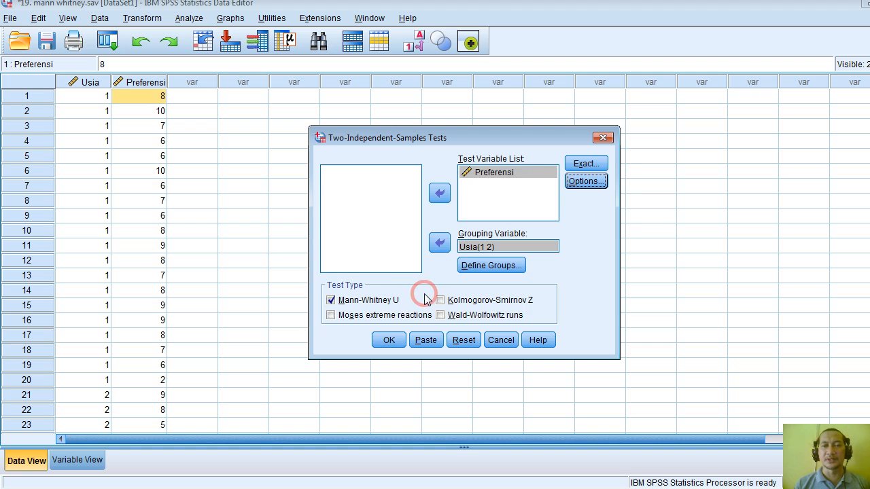
{"action": "left_click", "coordinate": [387, 341]}
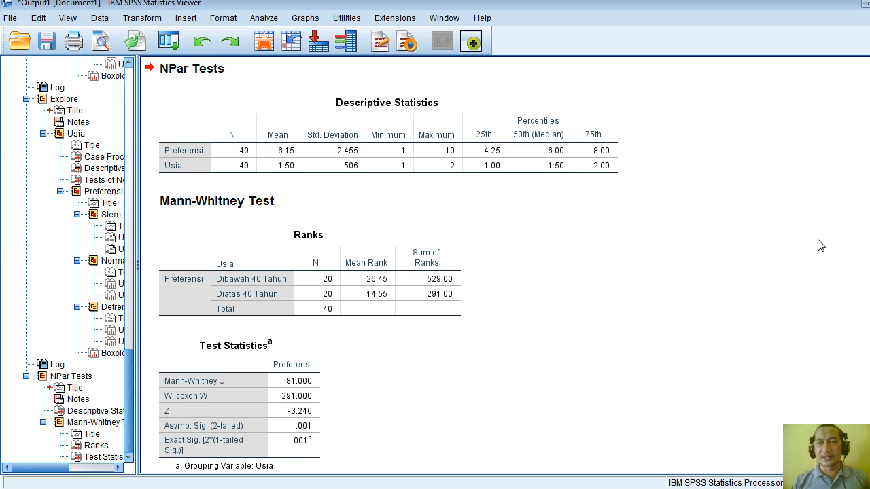
{"action": "scroll", "coordinate": [382, 267], "scroll_direction": "down", "scroll_amount": 3}
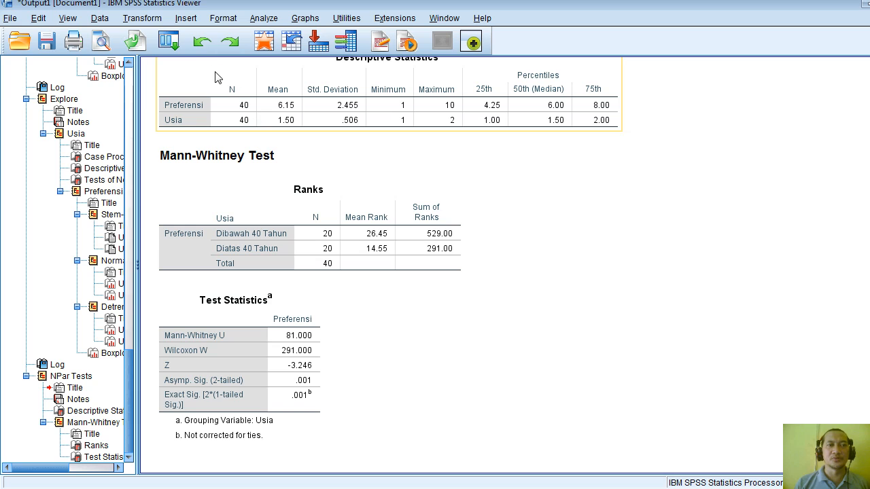
Set up a Means comparison with Preferensi as the dependent variable and Usia as the independent variable.
{"action": "left_click", "coordinate": [258, 19]}
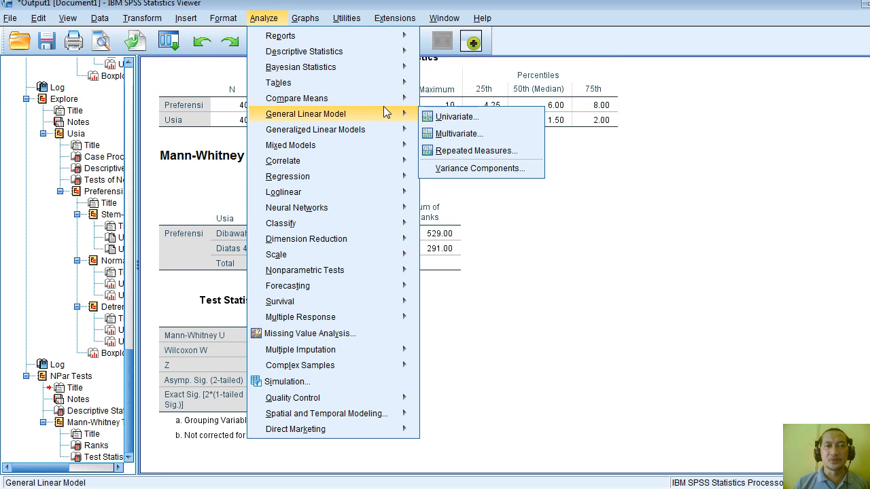
{"action": "mouse_move", "coordinate": [386, 99]}
{"action": "left_click", "coordinate": [443, 102]}
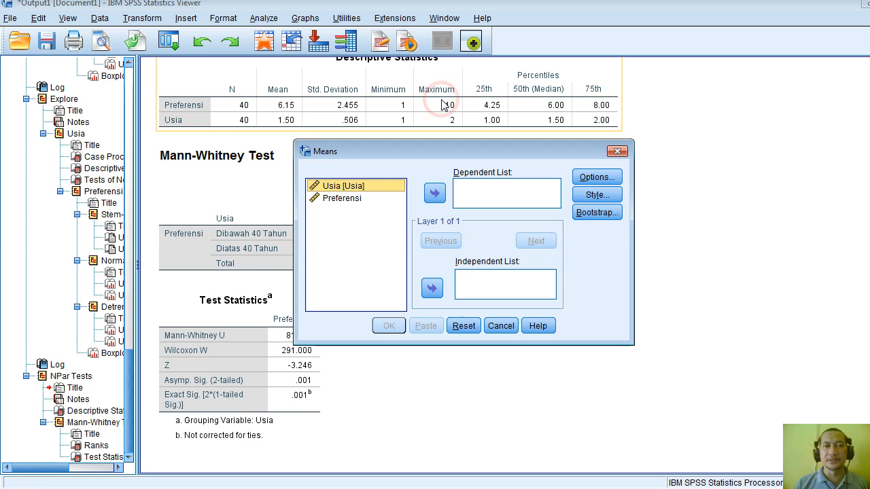
{"action": "left_click", "coordinate": [356, 201]}
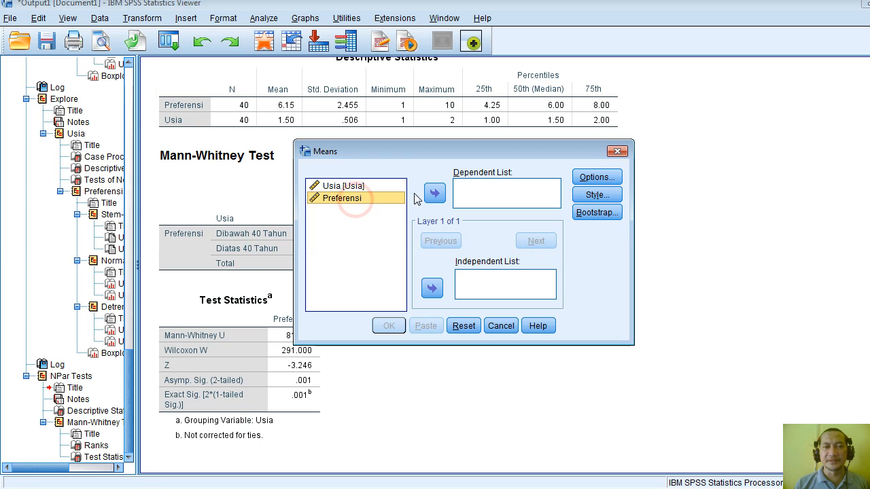
{"action": "left_click", "coordinate": [434, 193]}
{"action": "left_click", "coordinate": [344, 187]}
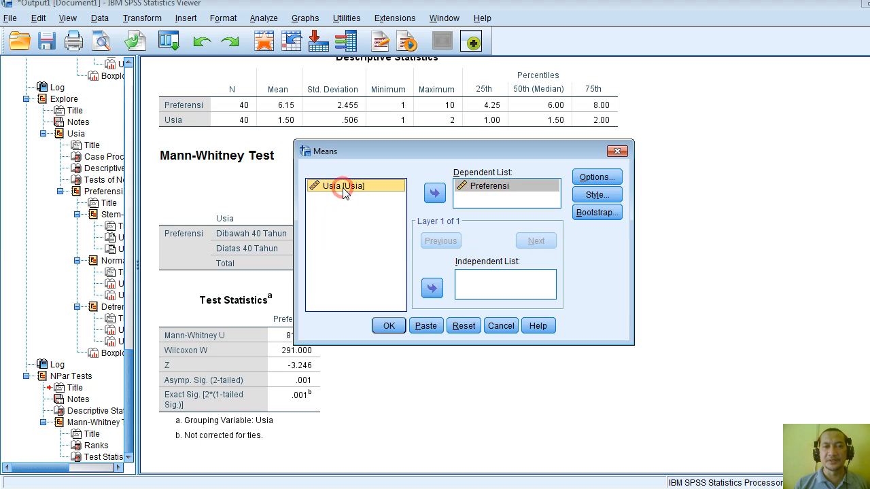
{"action": "left_click", "coordinate": [431, 289]}
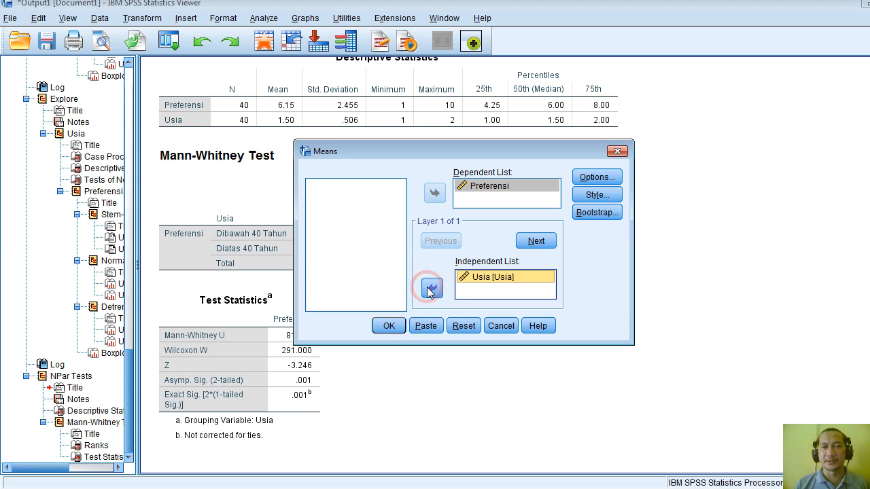
Remove Mean and Standard Deviation from the cell statistics of the Means comparison.
{"action": "left_click", "coordinate": [596, 178]}
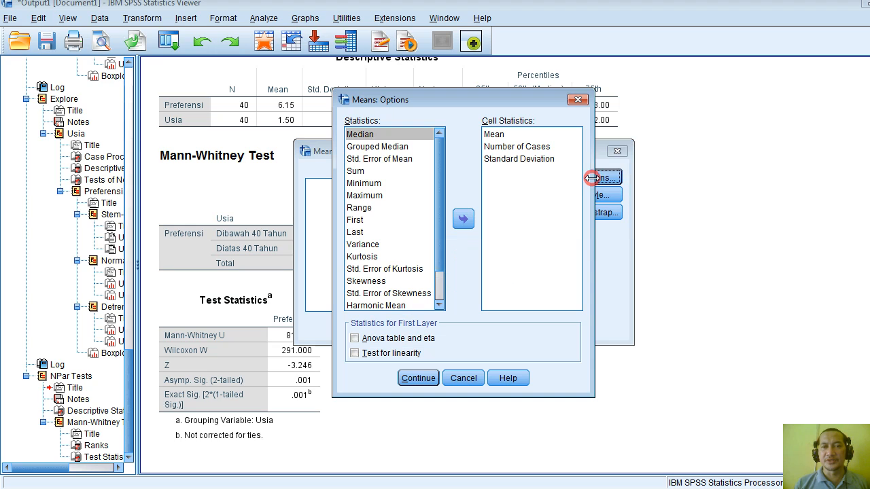
{"action": "left_click", "coordinate": [505, 136]}
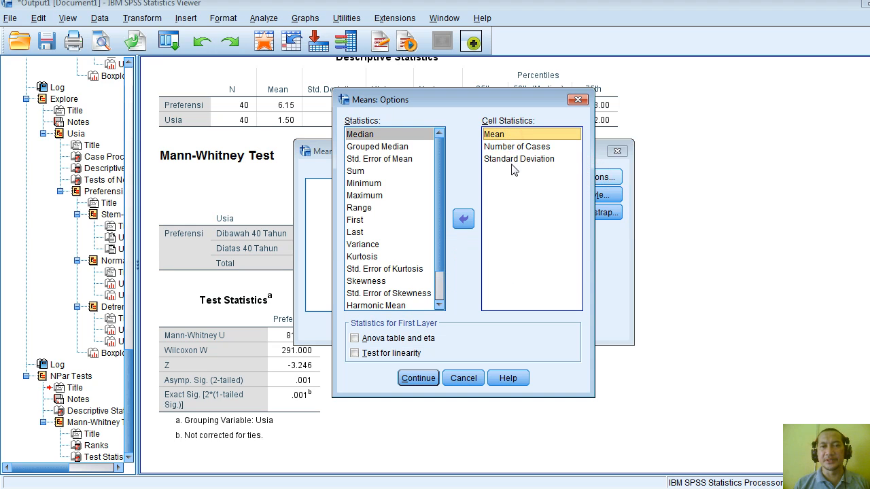
{"action": "left_click", "coordinate": [512, 159], "text": "shift"}
{"action": "left_click", "coordinate": [495, 134]}
{"action": "left_click", "coordinate": [463, 218]}
{"action": "left_click", "coordinate": [510, 147]}
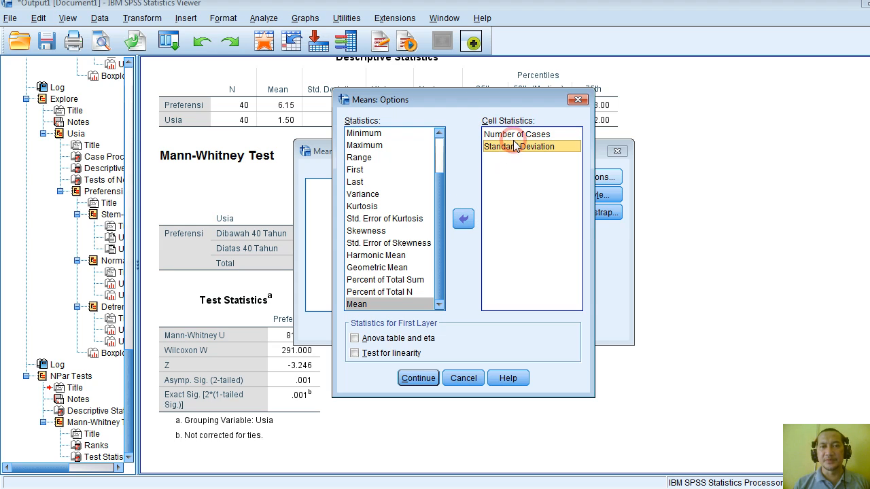
{"action": "left_click", "coordinate": [464, 217]}
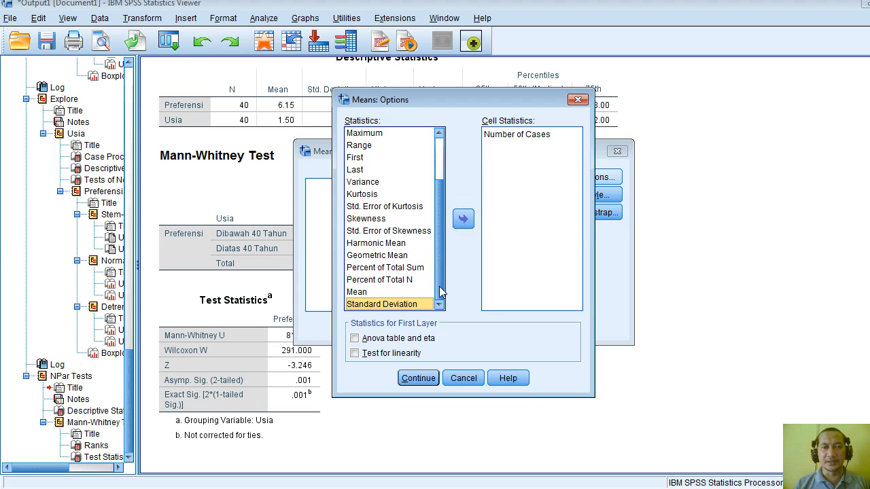
Add Median, Minimum and Maximum to the cell statistics alongside Number of Cases, and run the Means comparison.
{"action": "left_click_drag", "start_coordinate": [440, 260], "coordinate": [440, 194]}
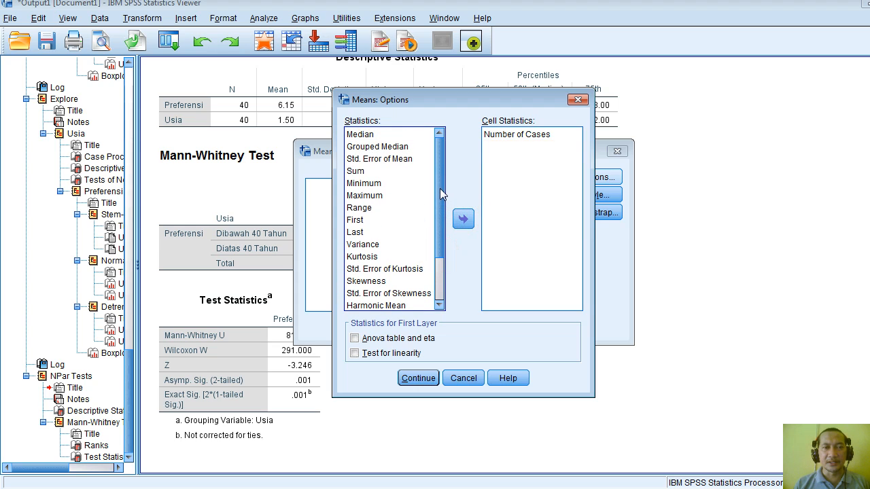
{"action": "left_click", "coordinate": [365, 134]}
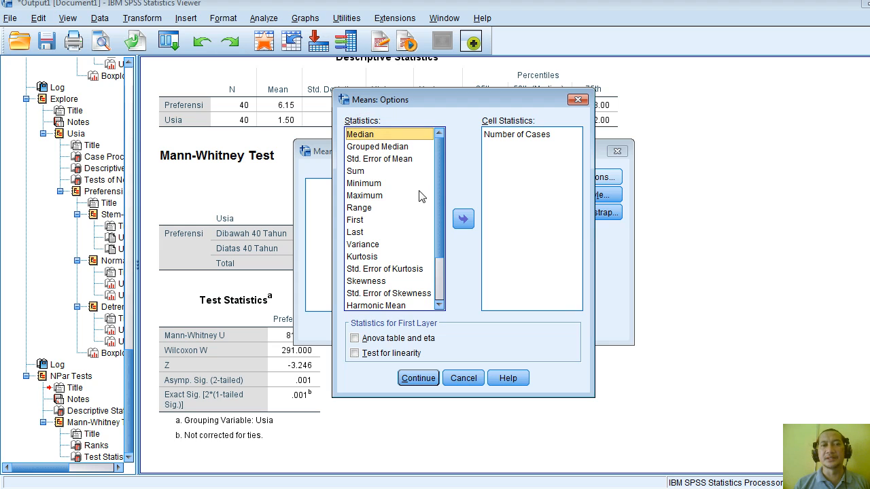
{"action": "left_click", "coordinate": [456, 218]}
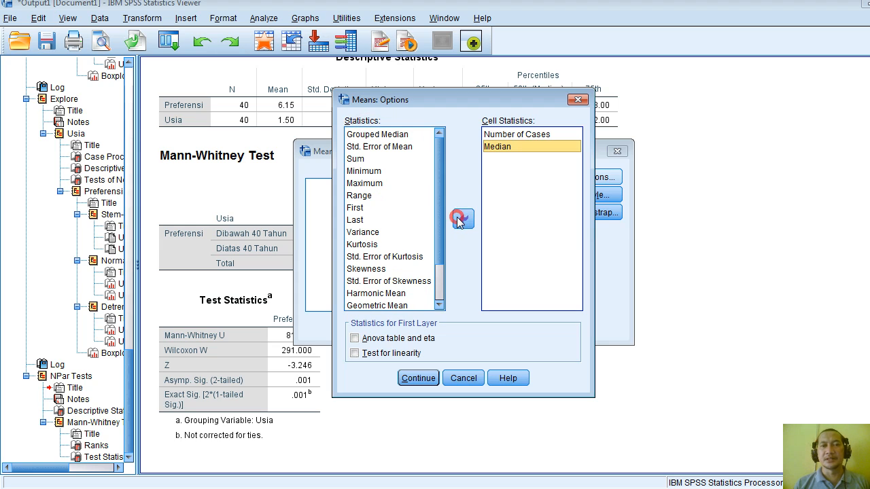
{"action": "left_click", "coordinate": [375, 171]}
{"action": "left_click", "coordinate": [375, 184], "text": "ctrl"}
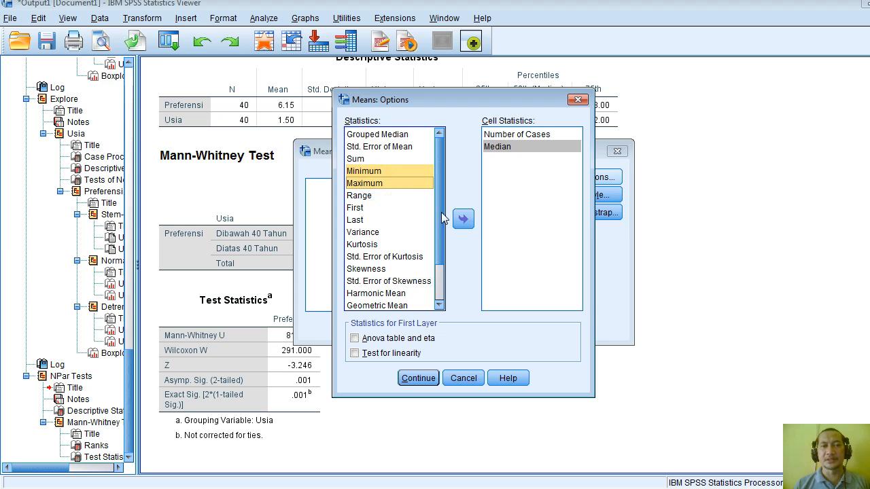
{"action": "left_click", "coordinate": [463, 218]}
{"action": "left_click", "coordinate": [430, 378]}
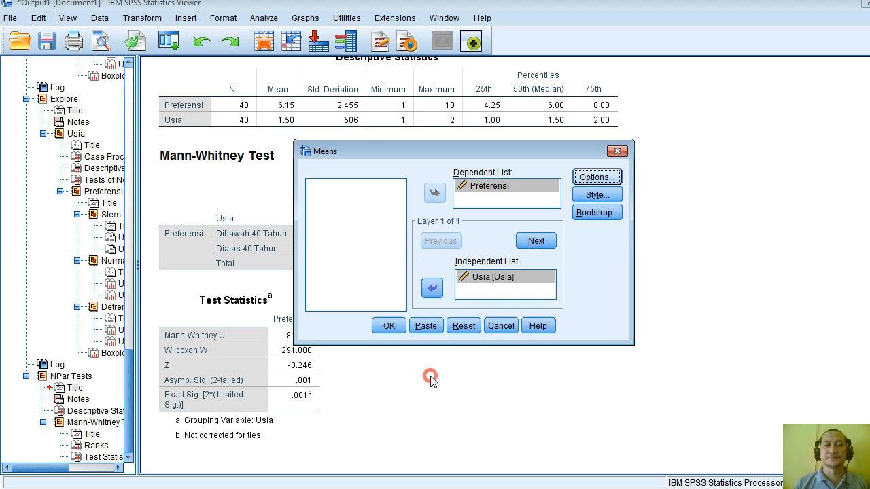
{"action": "left_click", "coordinate": [390, 328]}
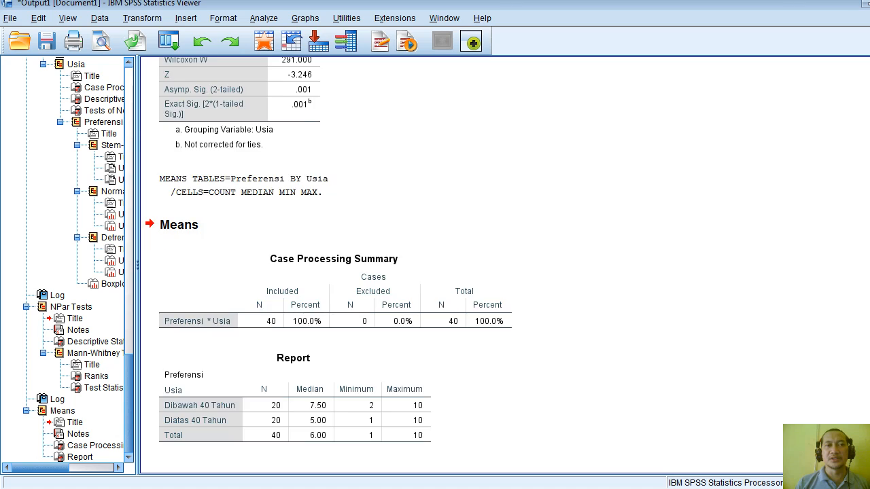
Examine the Mann-Whitney ranks and test statistics together with the Means report of Preferensi by Usia.
{"action": "scroll", "coordinate": [329, 261], "scroll_direction": "up", "scroll_amount": 4}
{"action": "scroll", "coordinate": [329, 261], "scroll_direction": "up", "scroll_amount": 4}
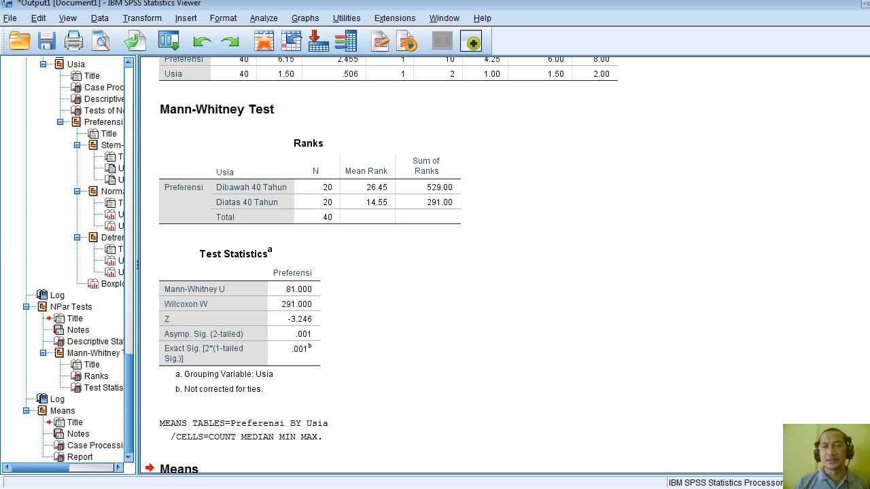
{"action": "scroll", "coordinate": [435, 265], "scroll_direction": "down", "scroll_amount": 6}
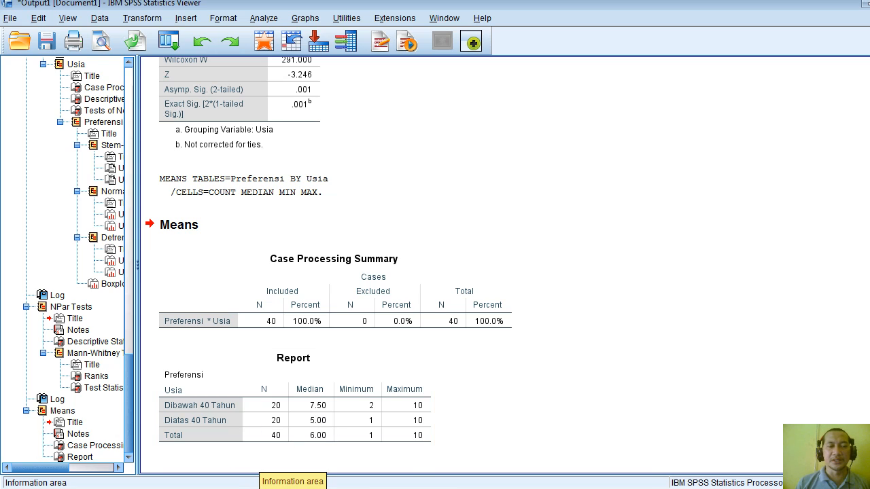
Switch to the PowerPoint slide show on the Mann-Whitney U effect size and advance to the last slide.
{"action": "left_click", "coordinate": [238, 486]}
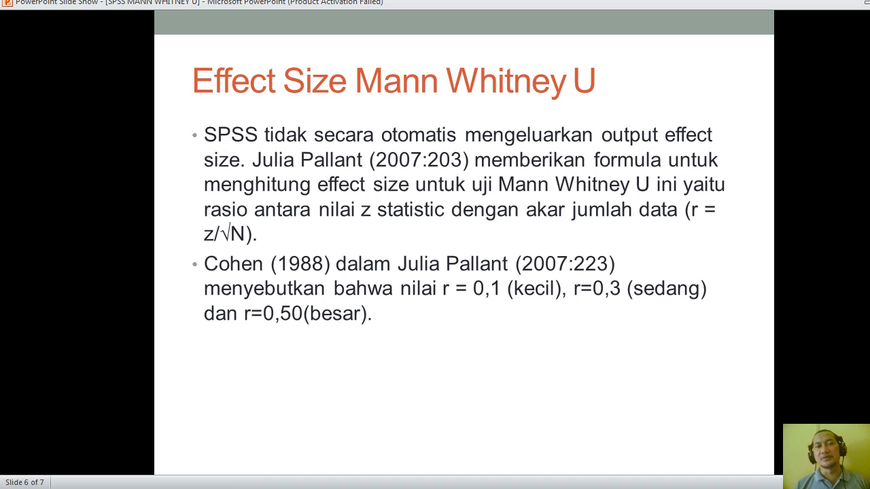
{"action": "key", "text": "Right"}
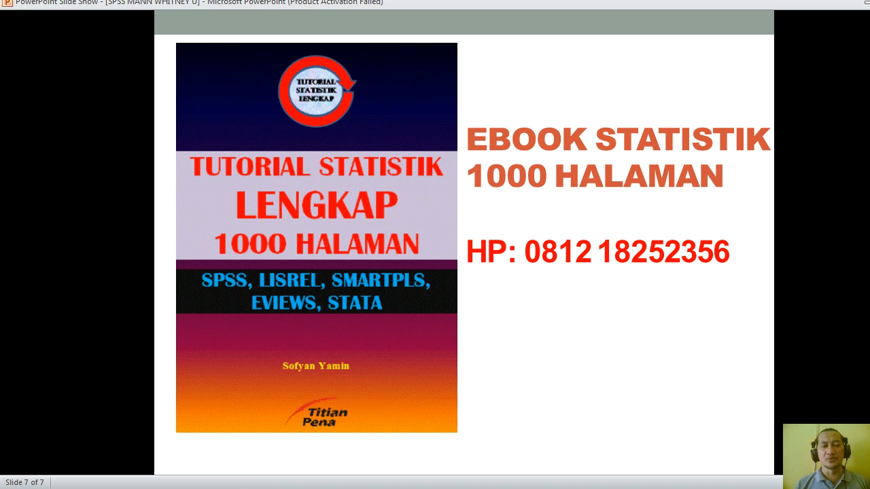